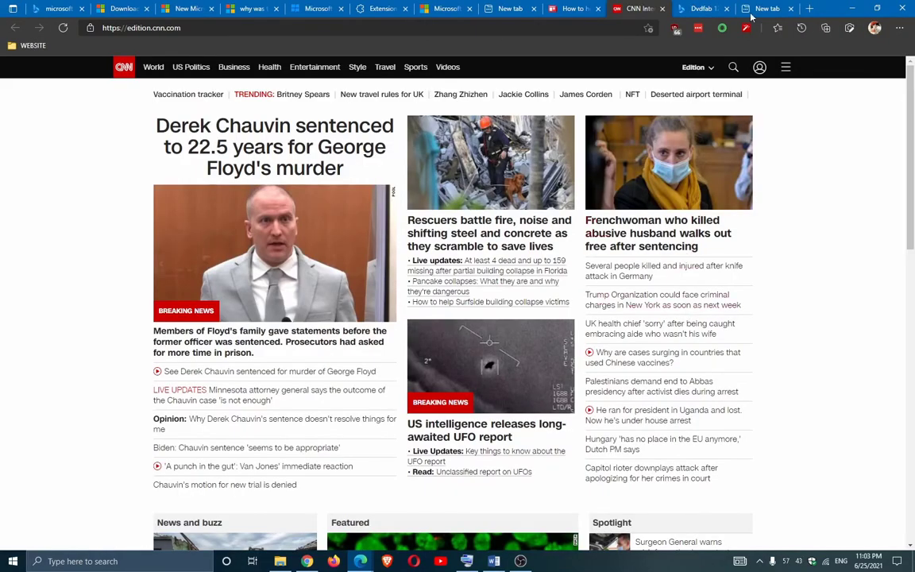
- Disable uBlock Origin for edition.cnn.com and enable it again for the same site
click(676, 30)
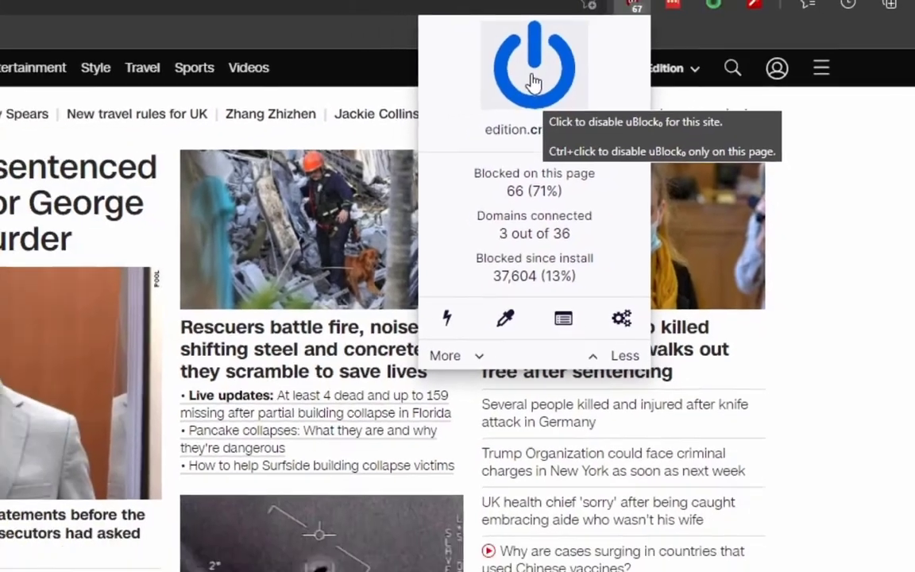
click(502, 95)
click(655, 74)
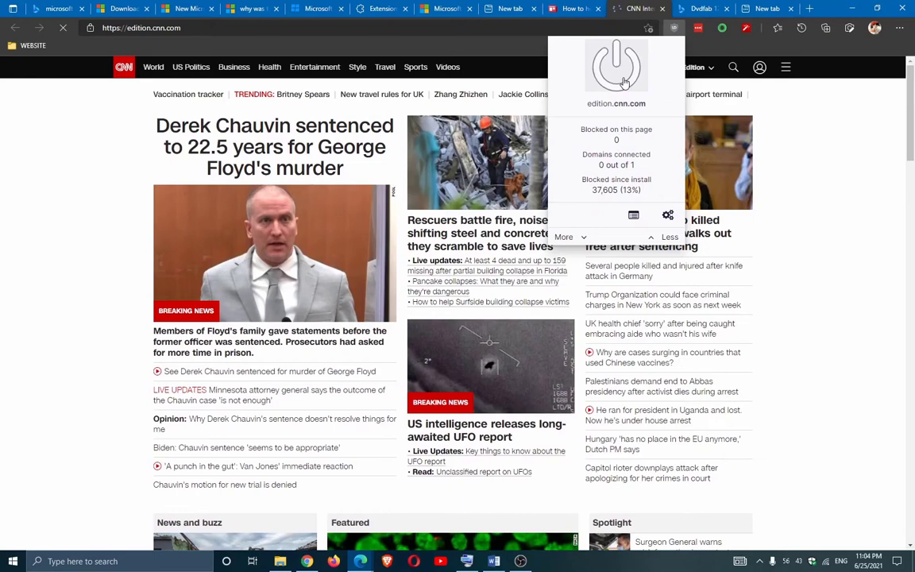
click(625, 82)
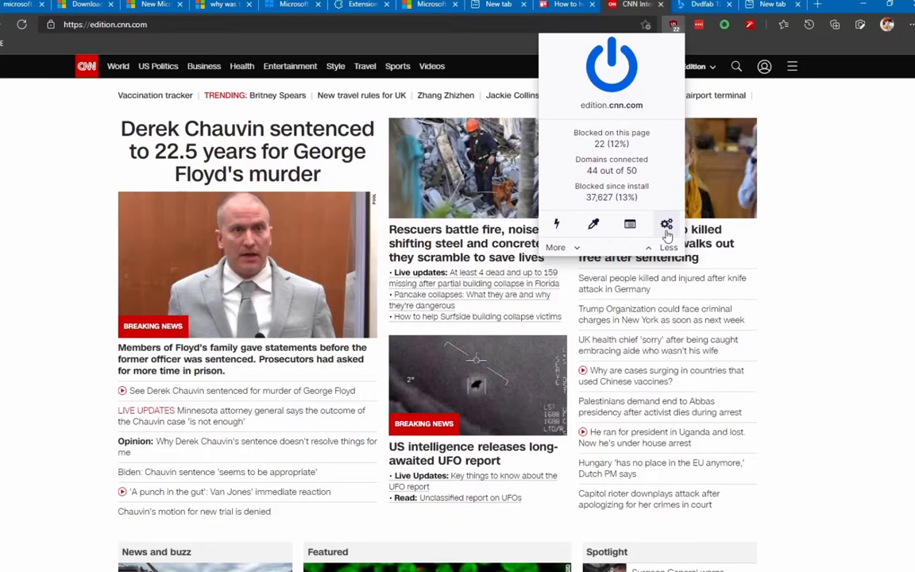
- Open the uBlock Origin dashboard and view its Settings and Filter lists pages
click(645, 382)
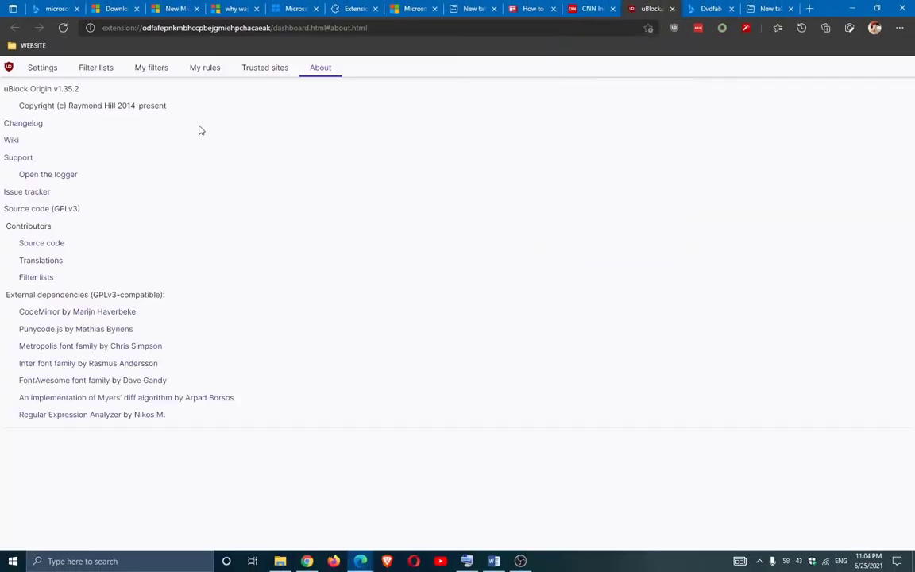
click(44, 71)
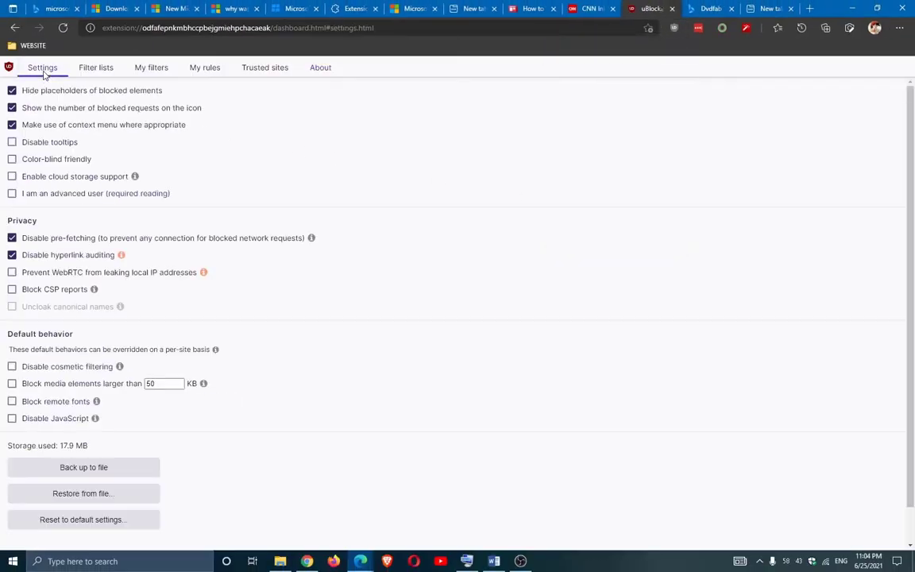
click(93, 70)
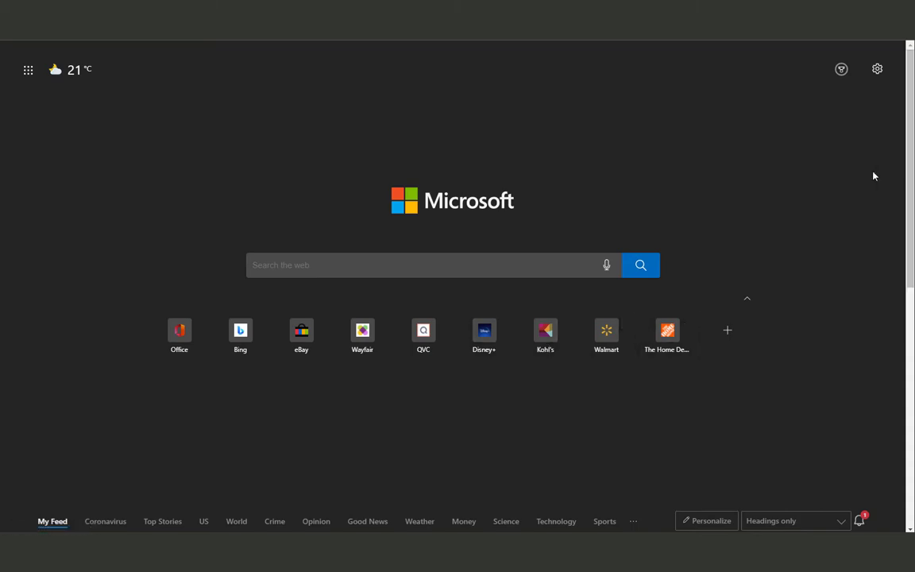
- Switch the new tab page layout to Inspirational and on to Informational
click(878, 70)
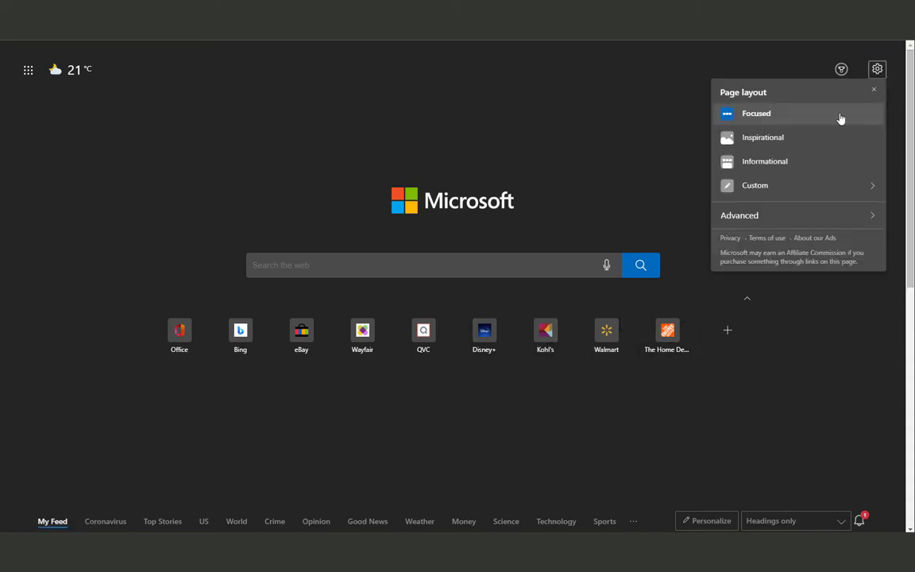
click(790, 141)
click(789, 161)
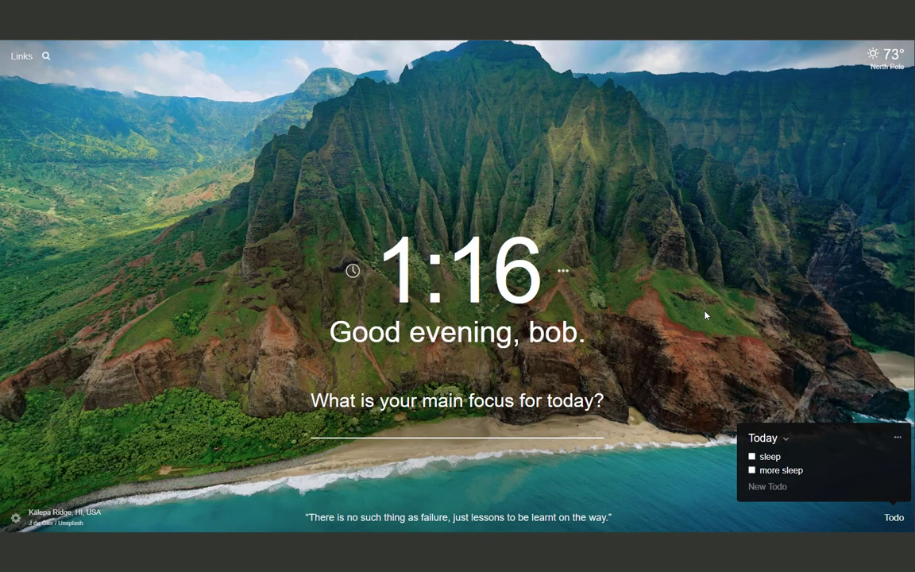
- Enter "sleep" as the main focus for today on the dashboard
mouse_move(529, 513)
click(481, 429)
text(slee)
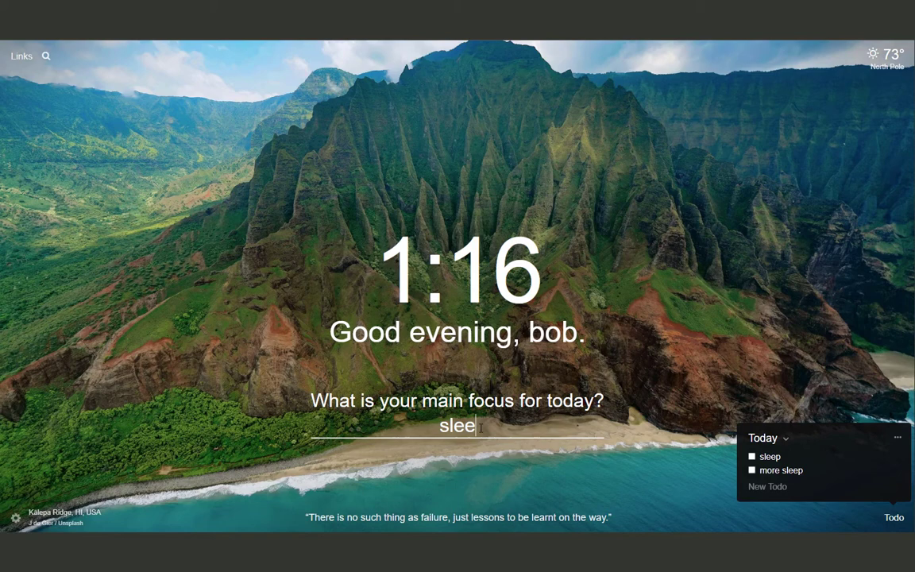
text(p)
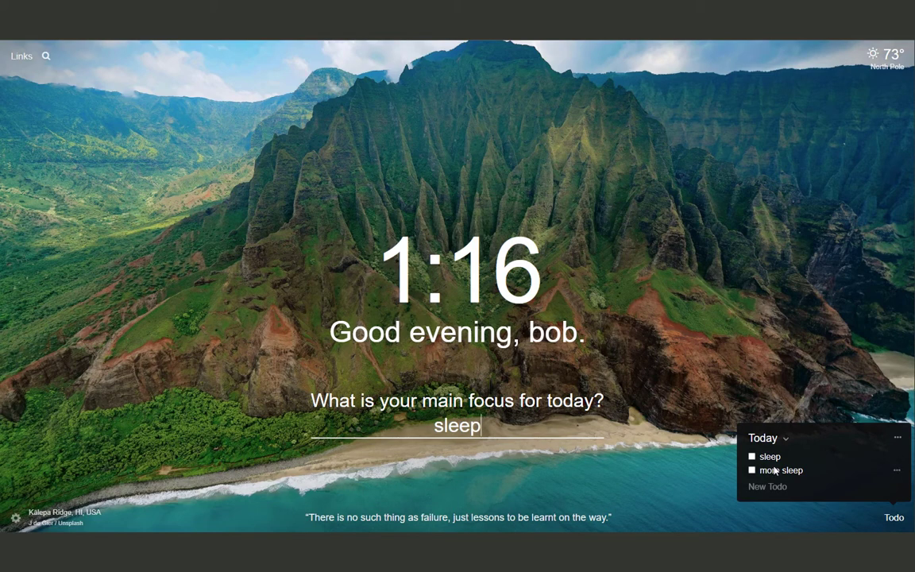
key(Return)
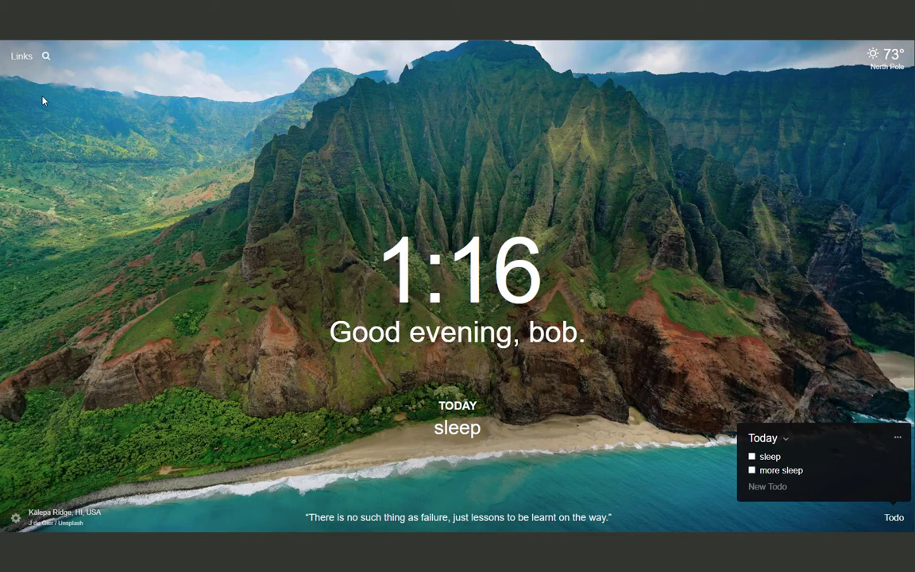
- View the dashboard's saved links and look through its General customization settings
click(35, 56)
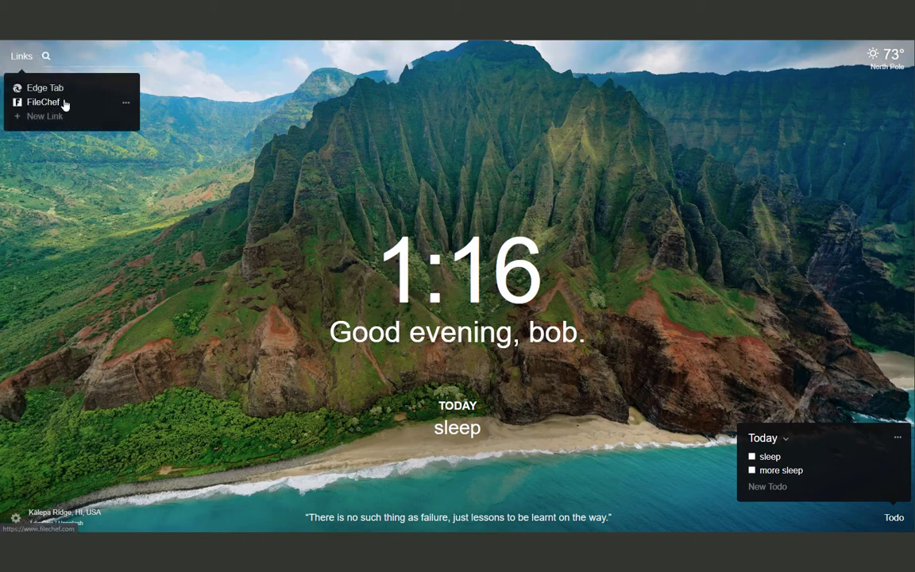
click(206, 274)
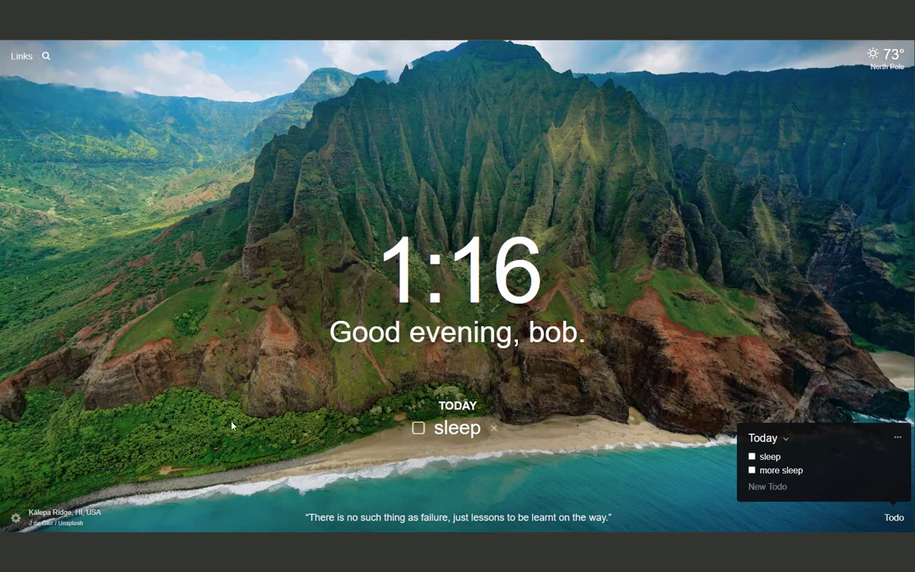
click(14, 520)
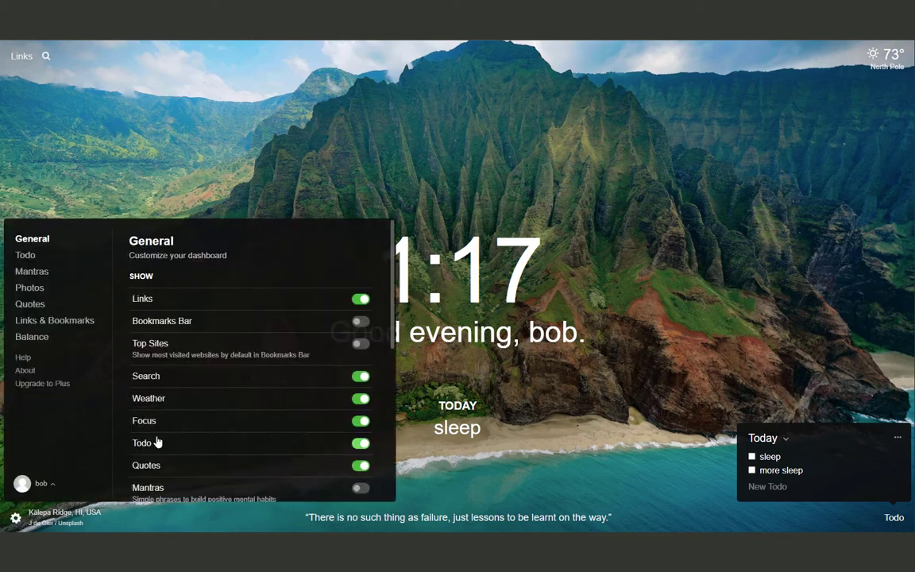
scroll(156, 439, down, 3)
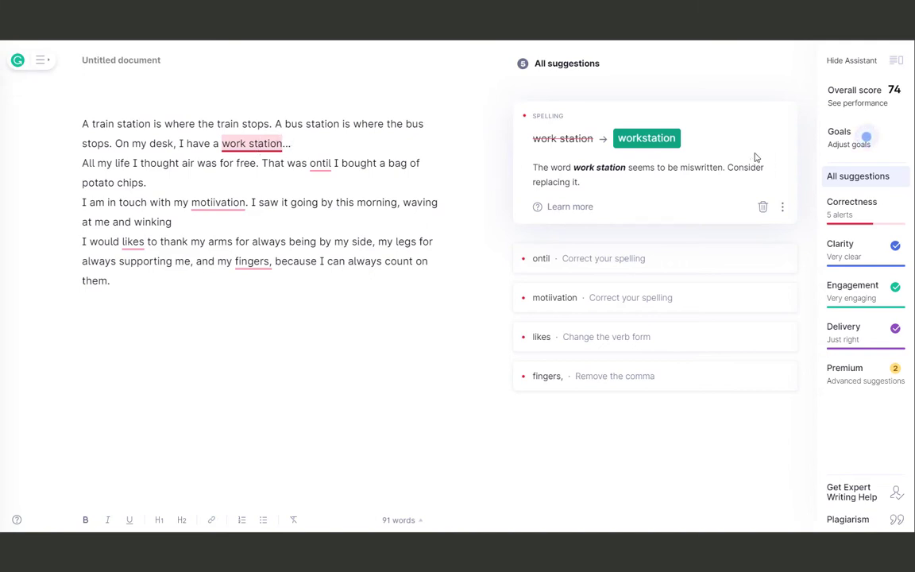
- Accept the spelling corrections "workstation", "until" and "motivation" in the untitled document
click(668, 142)
click(323, 165)
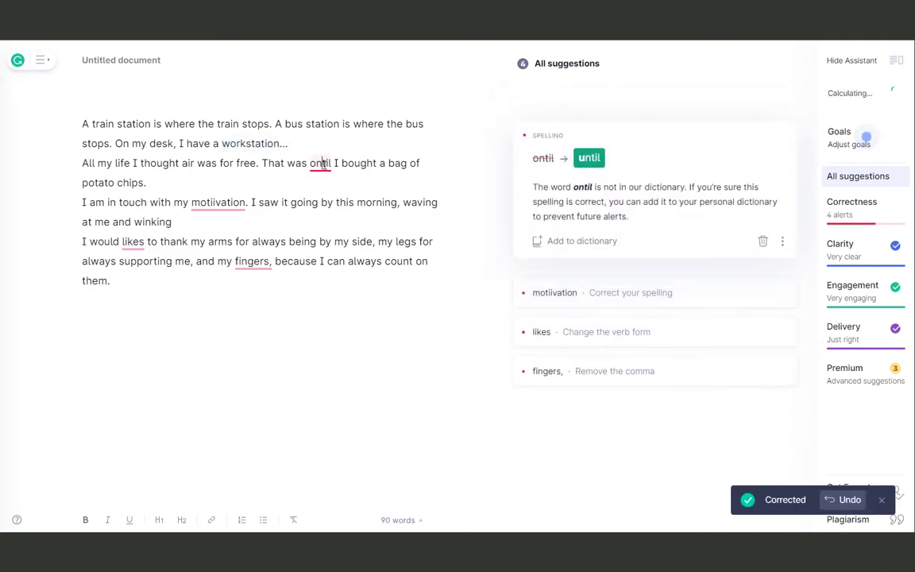
click(589, 157)
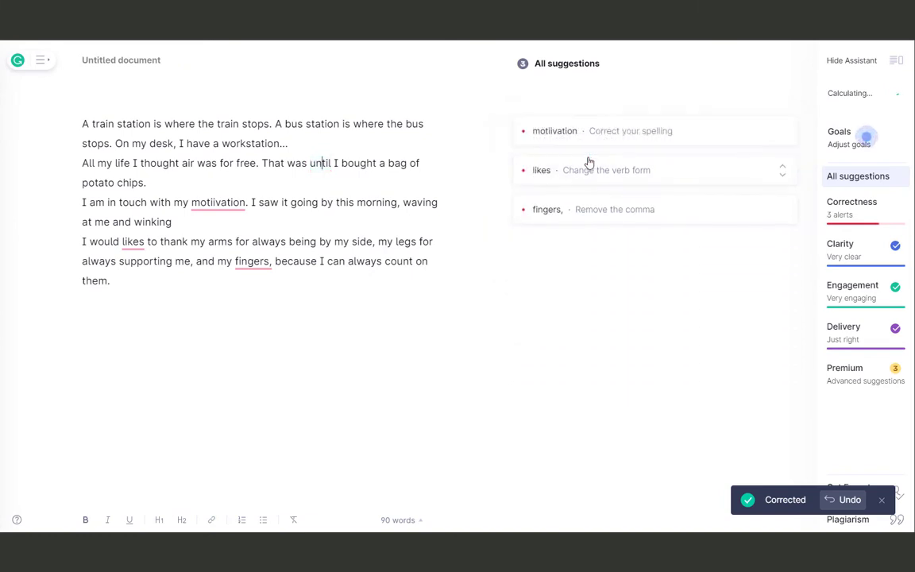
click(238, 204)
click(637, 197)
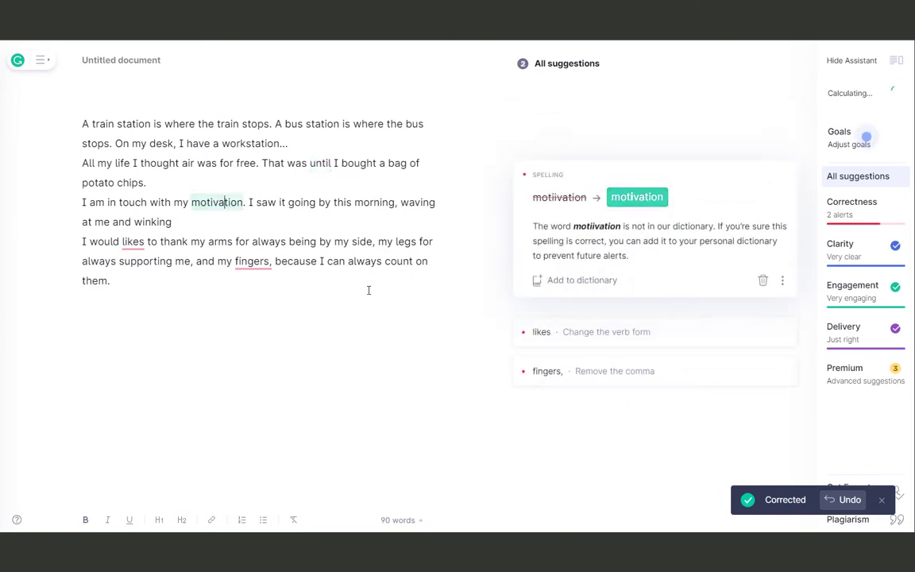
- Correct "likes" to "like" and remove the unnecessary comma after "fingers" in the last paragraph
click(133, 241)
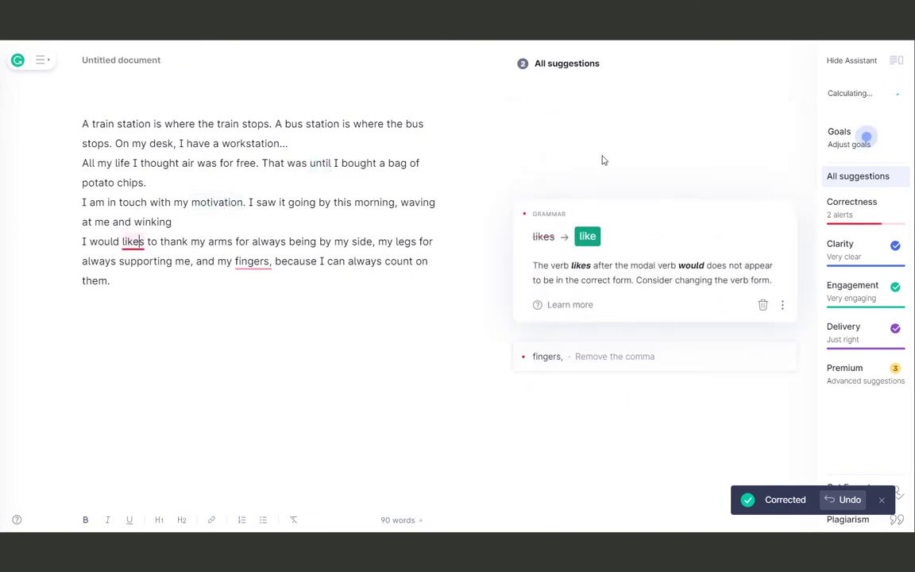
click(592, 239)
click(251, 261)
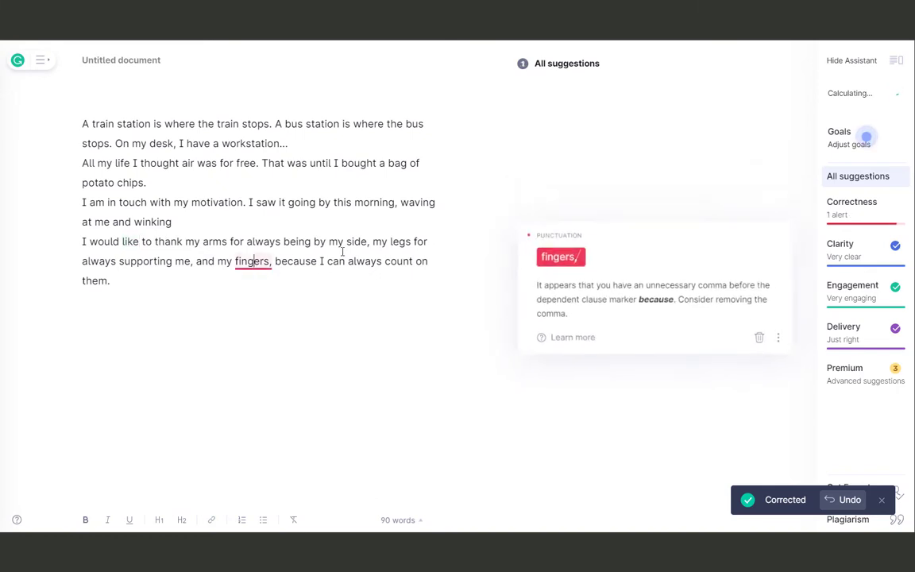
click(571, 257)
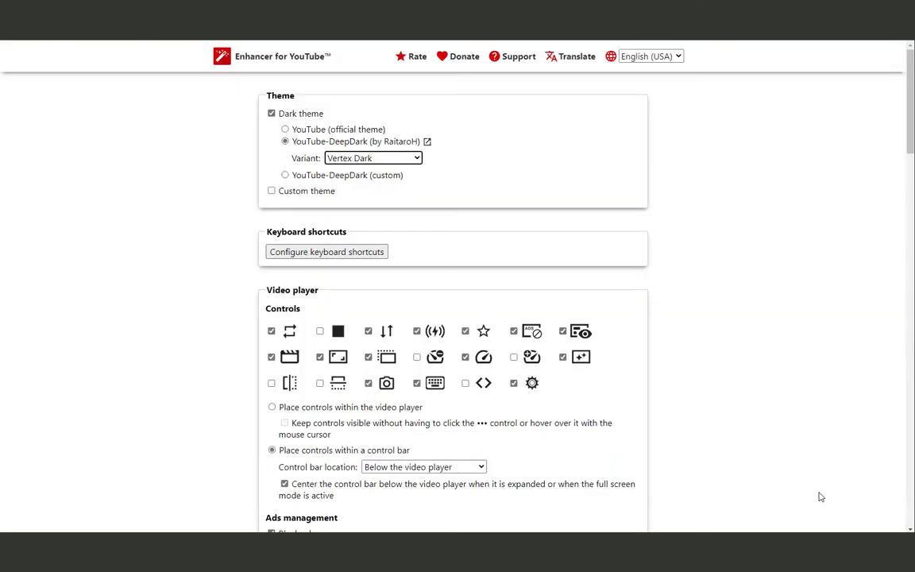
- Set the YouTube-DeepDark theme variant to Purple Dark in Enhancer for YouTube
click(341, 158)
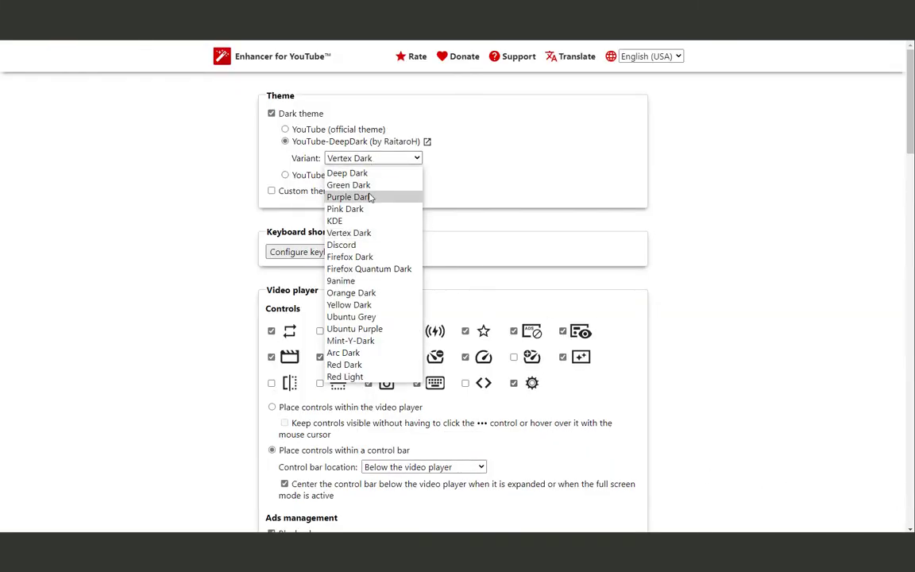
click(369, 197)
- Look through the Enhancer for YouTube options for player controls, ads, playback quality, speed, volume, mini player and appearance
scroll(775, 366, down, 1)
scroll(764, 368, down, 1)
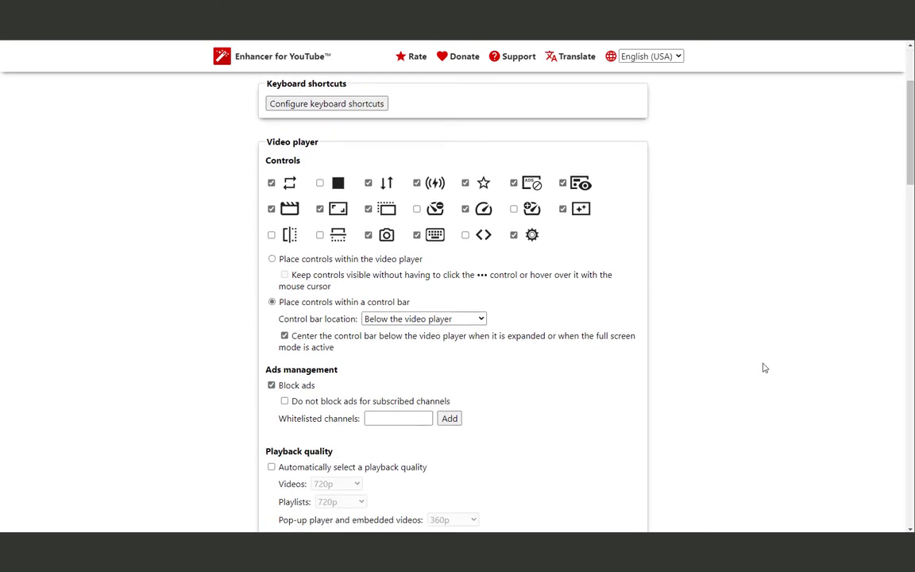
scroll(580, 342, down, 2)
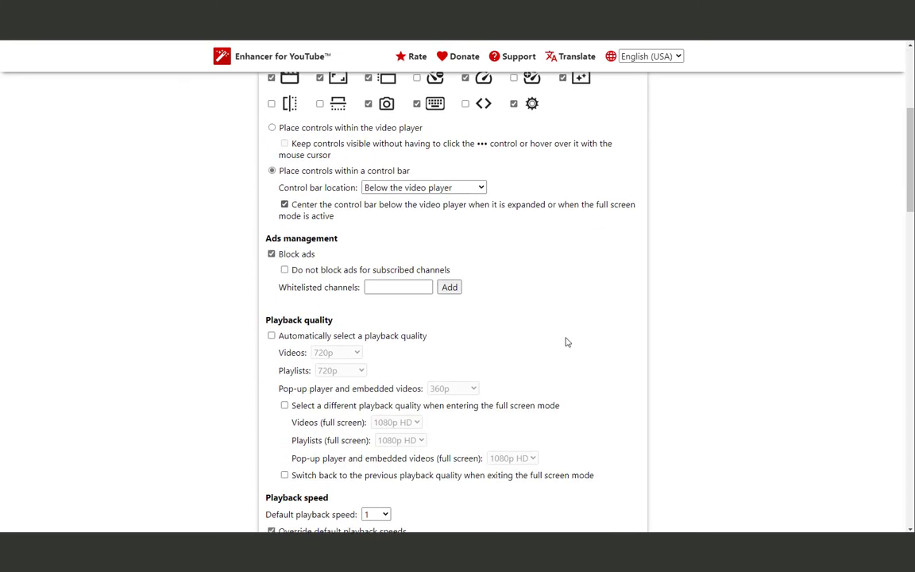
scroll(566, 341, down, 4)
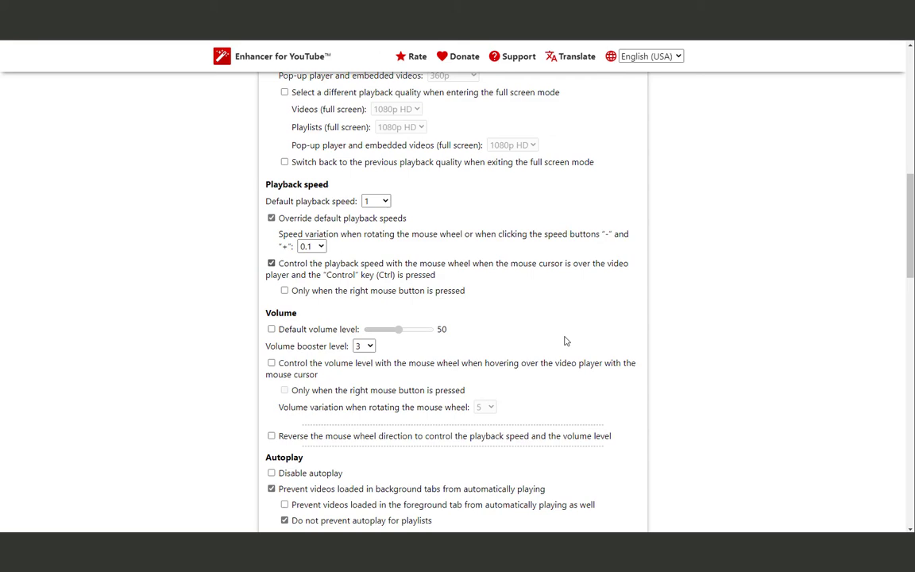
scroll(566, 341, up, 2)
scroll(567, 342, down, 2)
scroll(567, 341, down, 8)
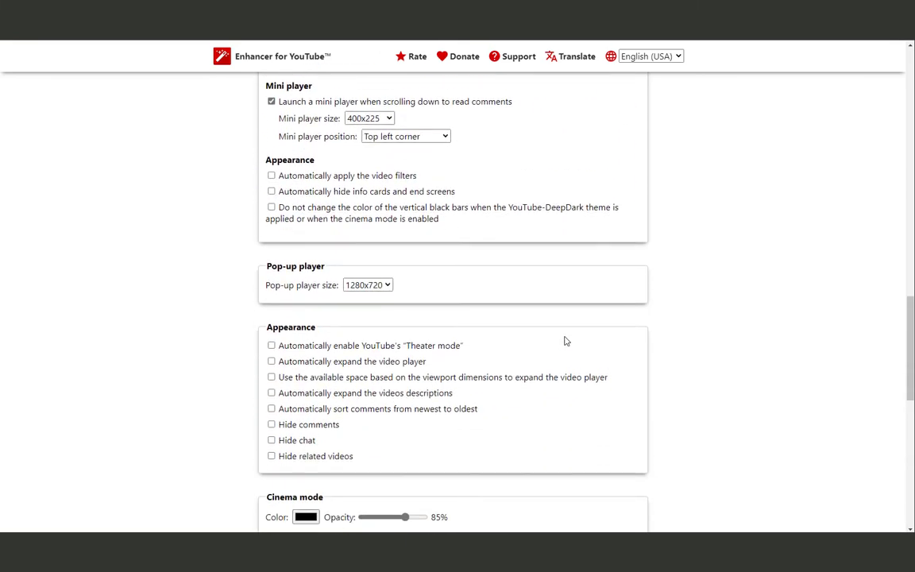
scroll(566, 342, down, 4)
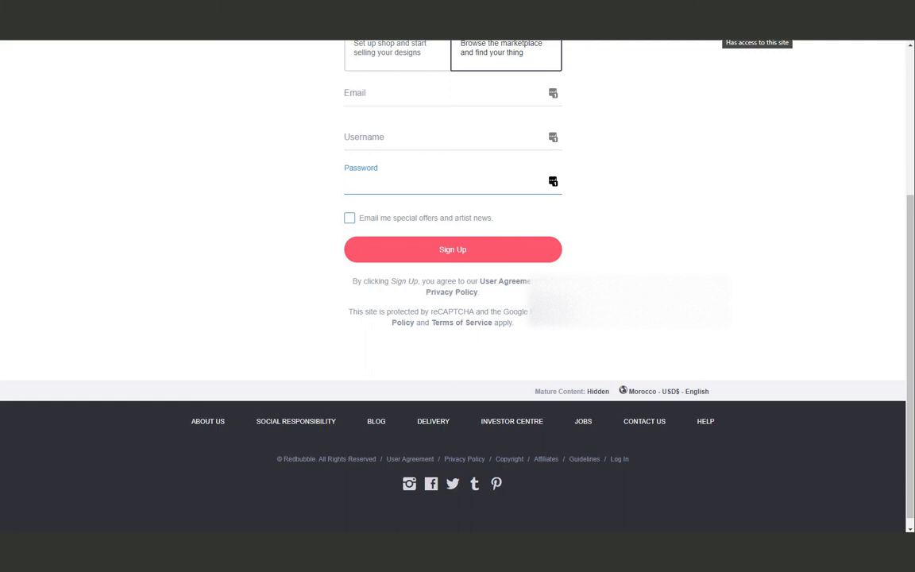
- Generate a secure password with symbols included, fill it into the Redbubble sign-up password field and update the saved LastPass entry
click(553, 181)
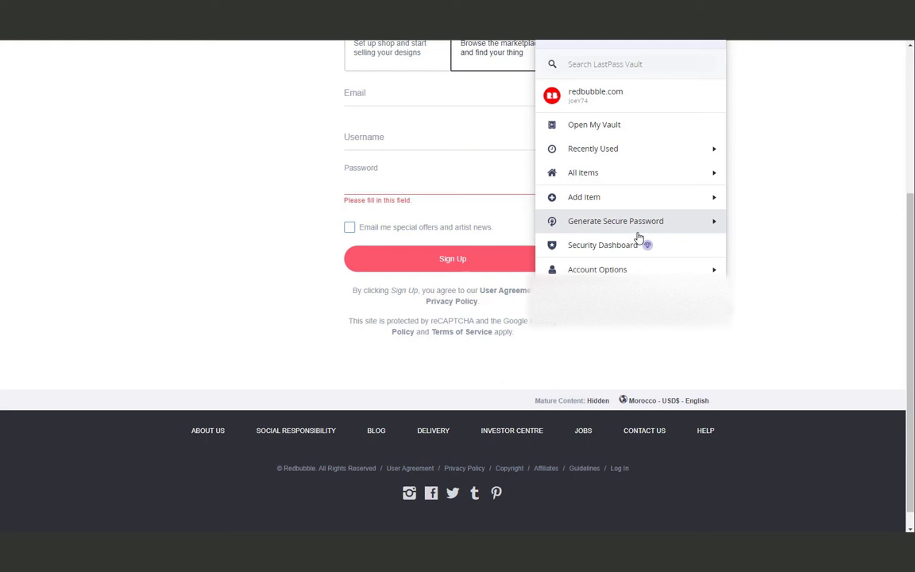
click(647, 222)
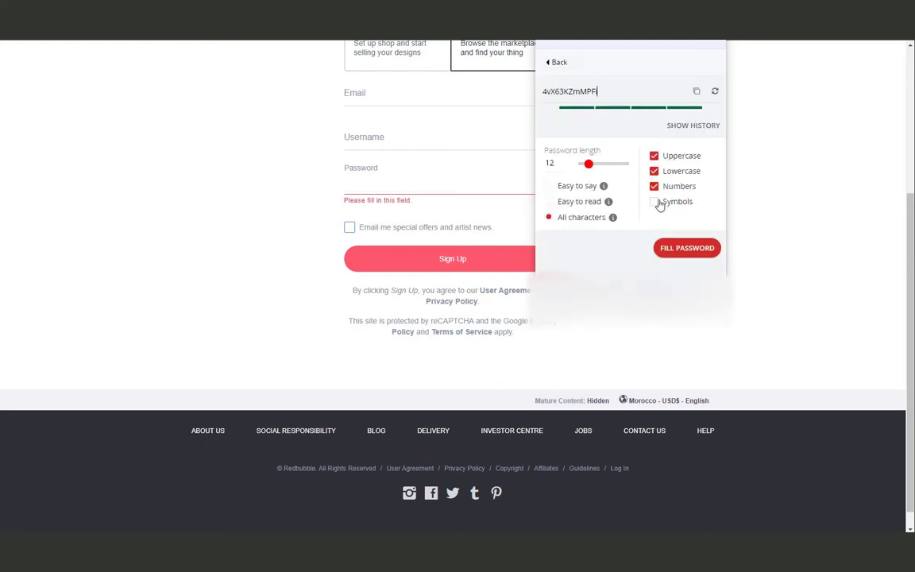
click(655, 202)
click(674, 249)
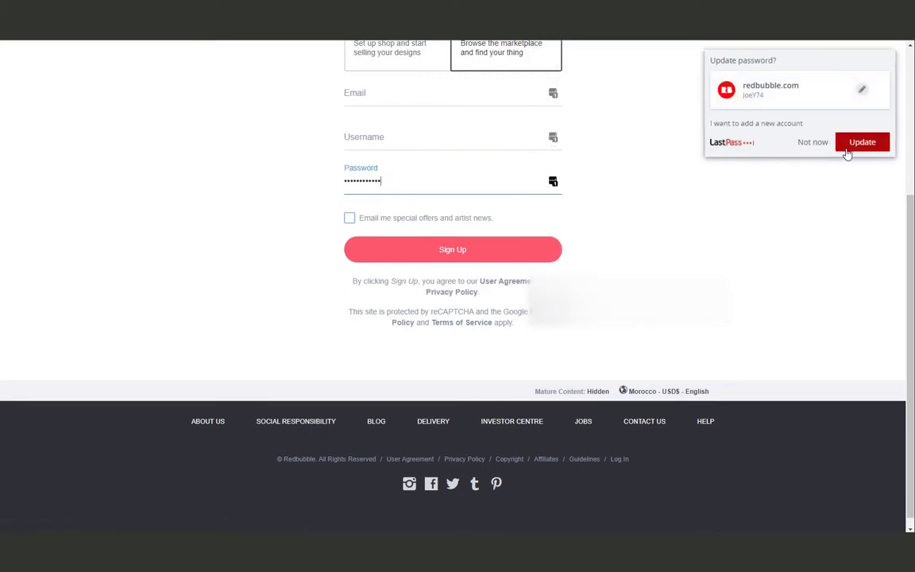
click(853, 150)
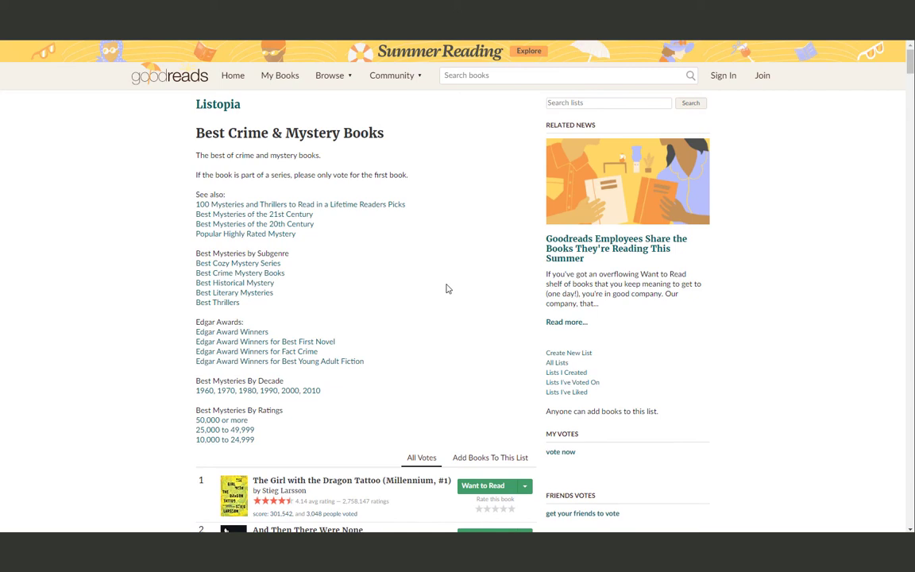
- Save the Goodreads "Best Crime & Mystery Books" list page to Pocket
scroll(389, 258, down, 10)
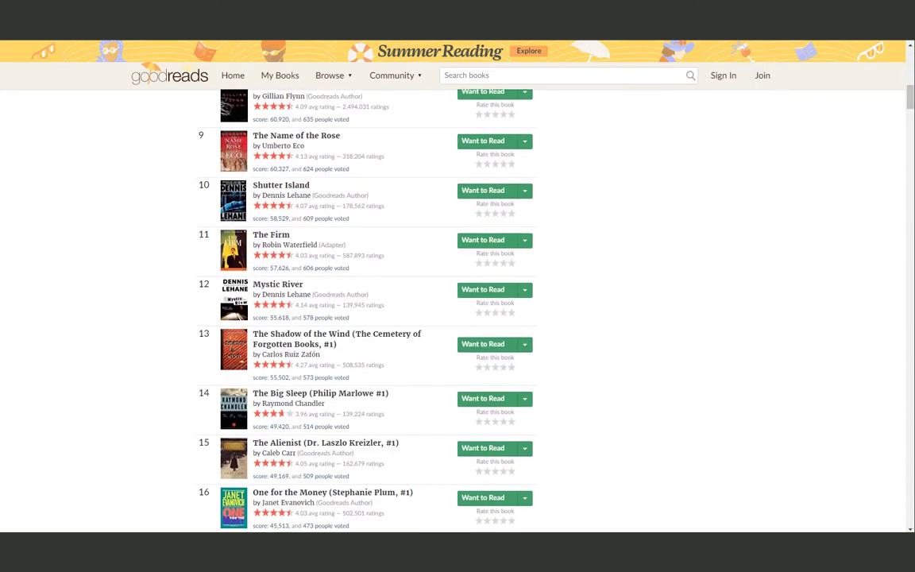
key(ctrl+shift+s)
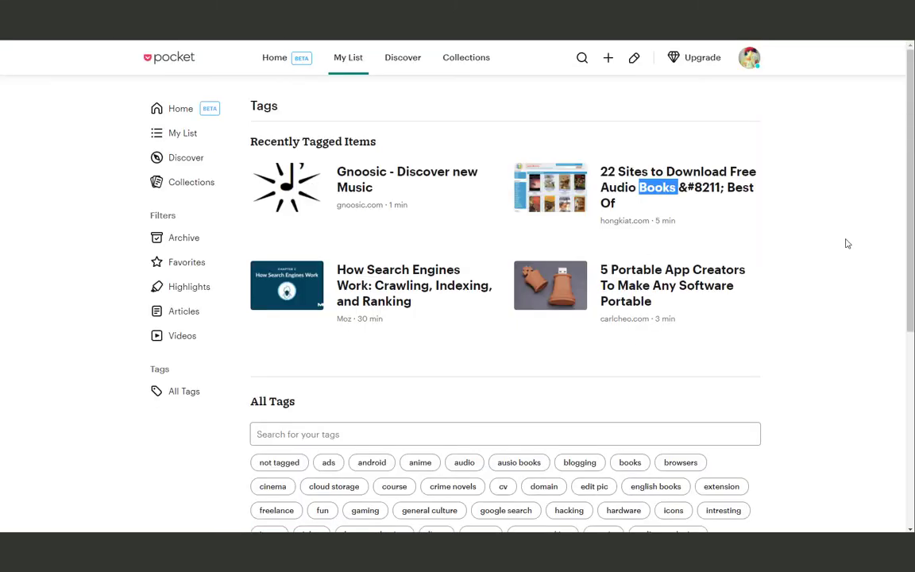
- Look over the tags in Pocket and browse the articles and topics on its Discover page
scroll(847, 244, down, 3)
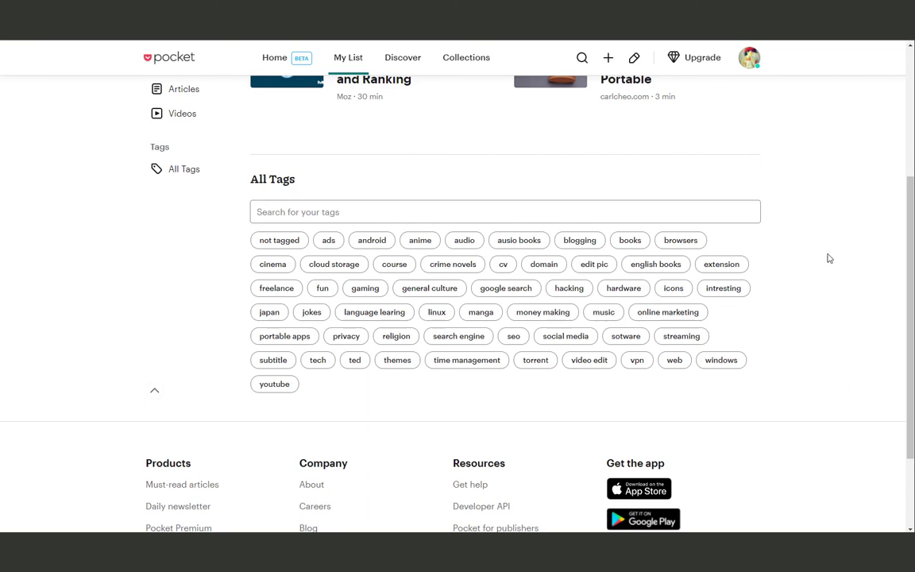
scroll(829, 257, up, 3)
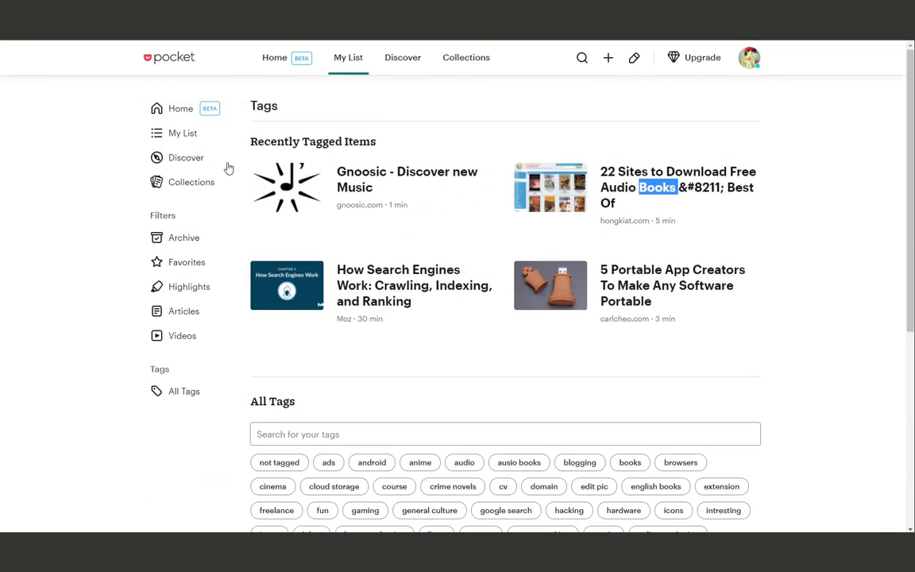
click(184, 159)
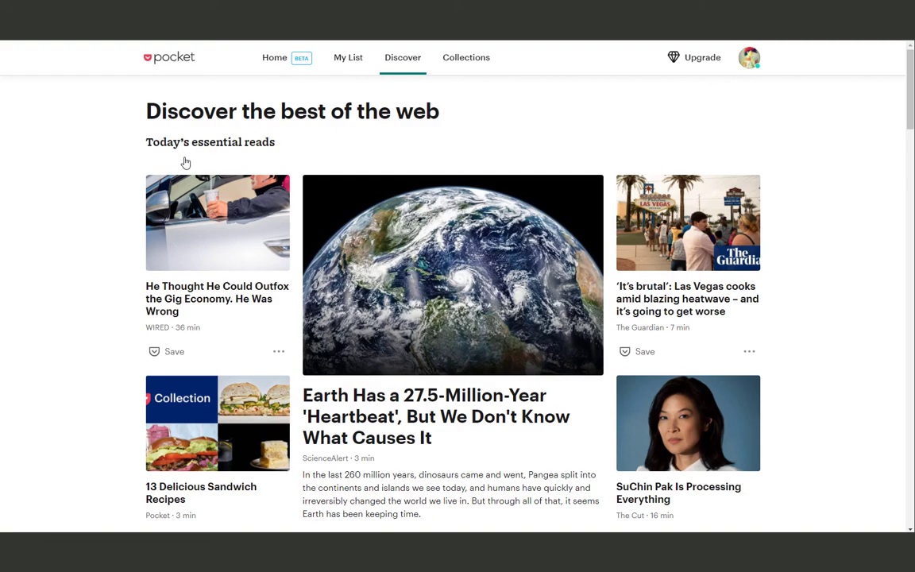
scroll(185, 162, down, 5)
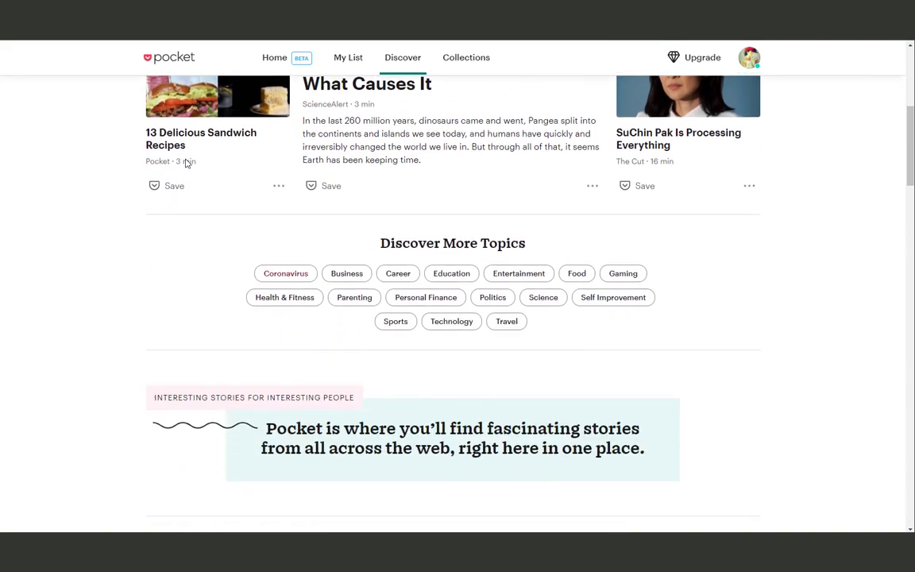
scroll(186, 163, down, 4)
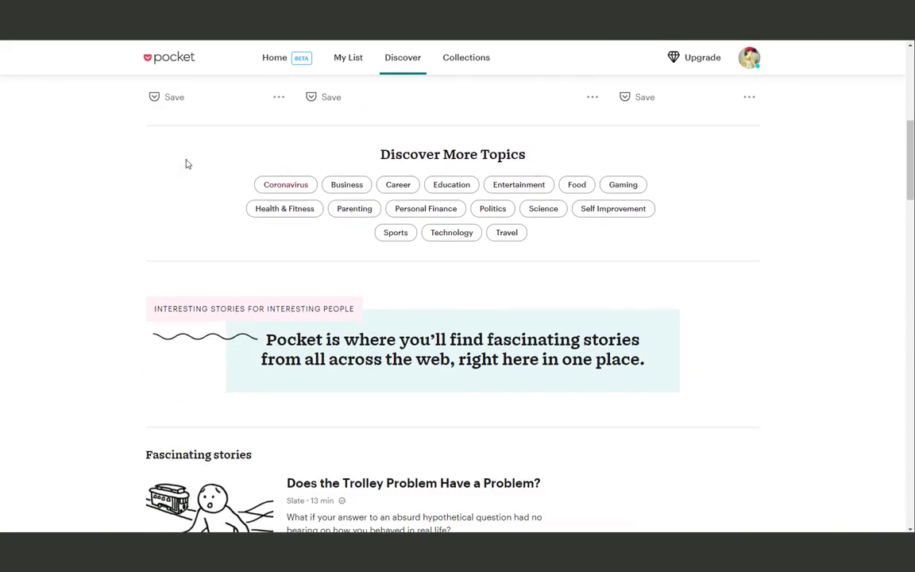